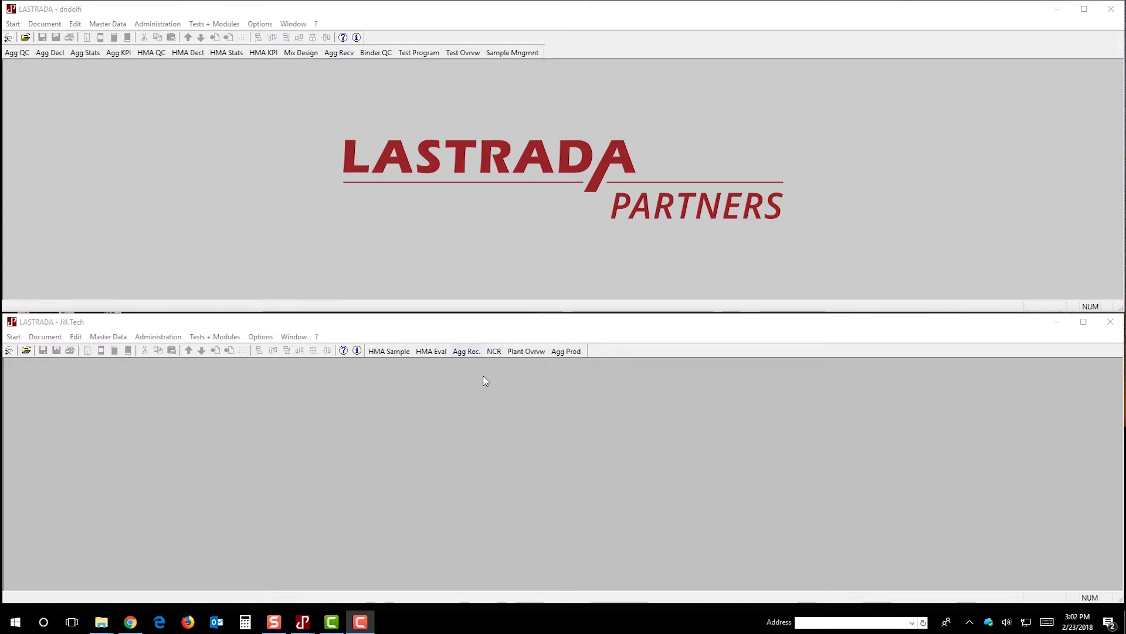
Open the NCR overview for the technician account and close it, twice, the second time via the test modules list
left_click(491, 352)
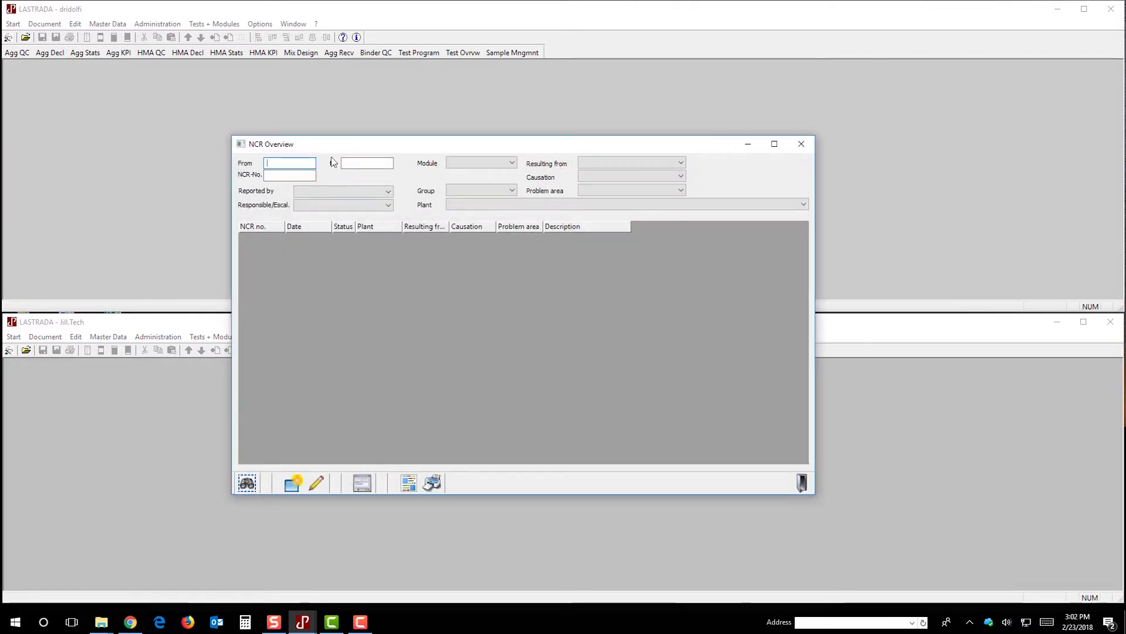
left_click(795, 152)
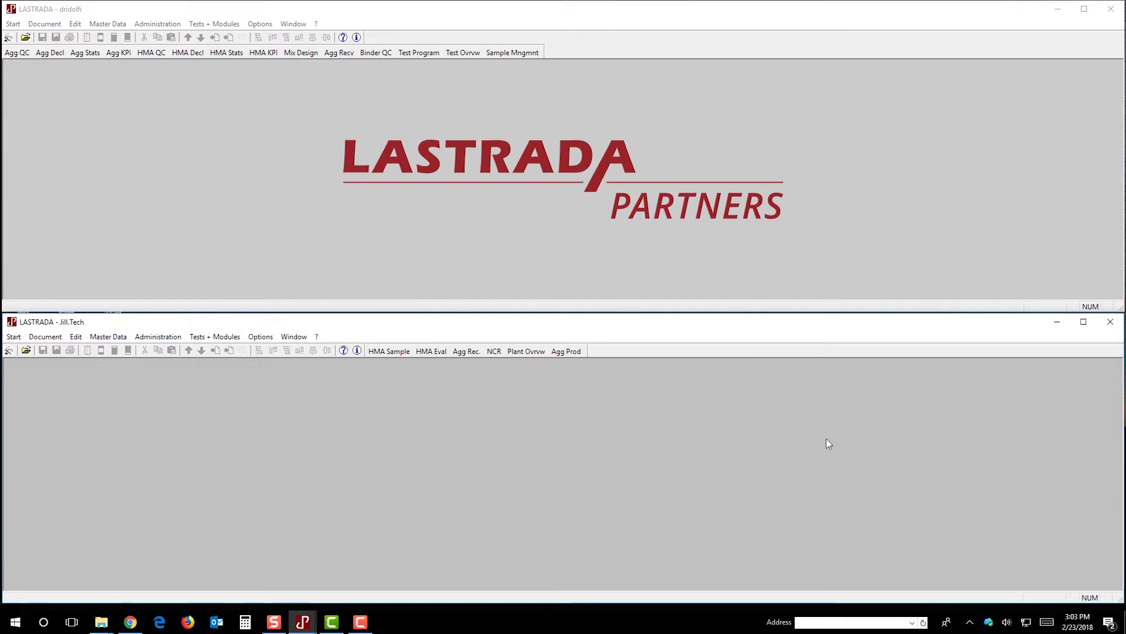
left_click(227, 338)
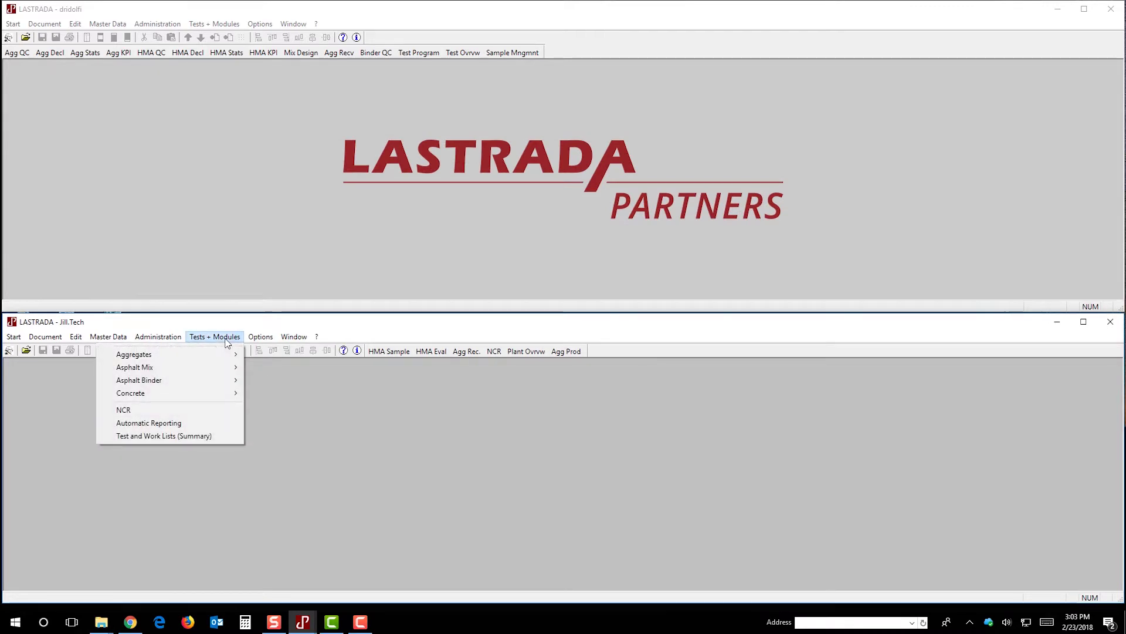
left_click(224, 410)
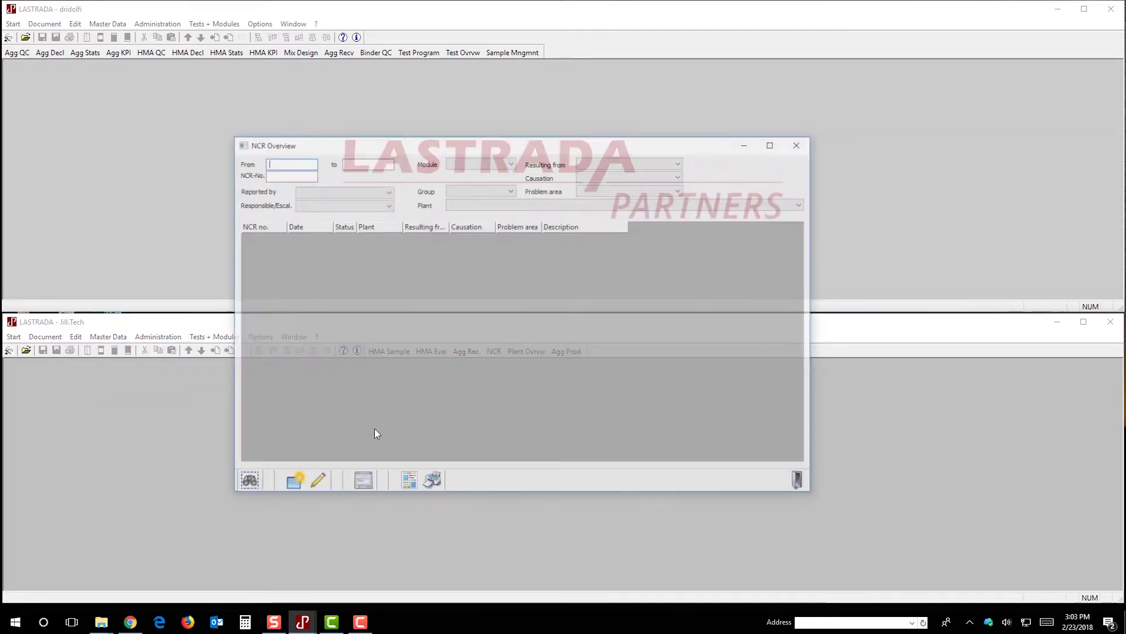
left_click(803, 145)
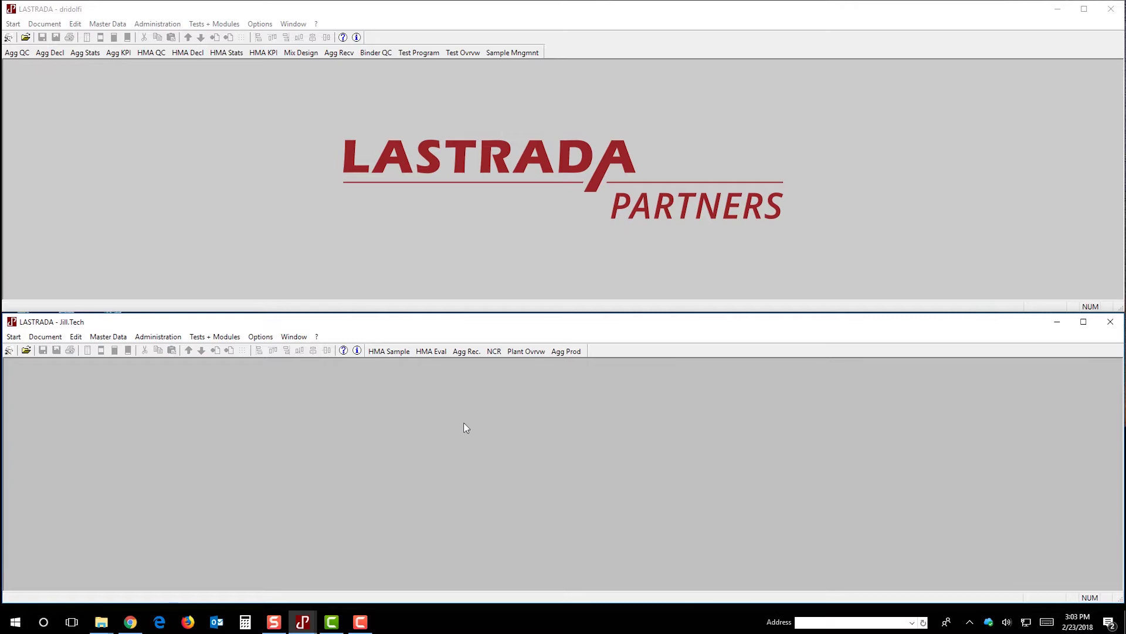
Show where Receiving Inspection: Binder sits in the test modules list without opening anything
left_click(224, 339)
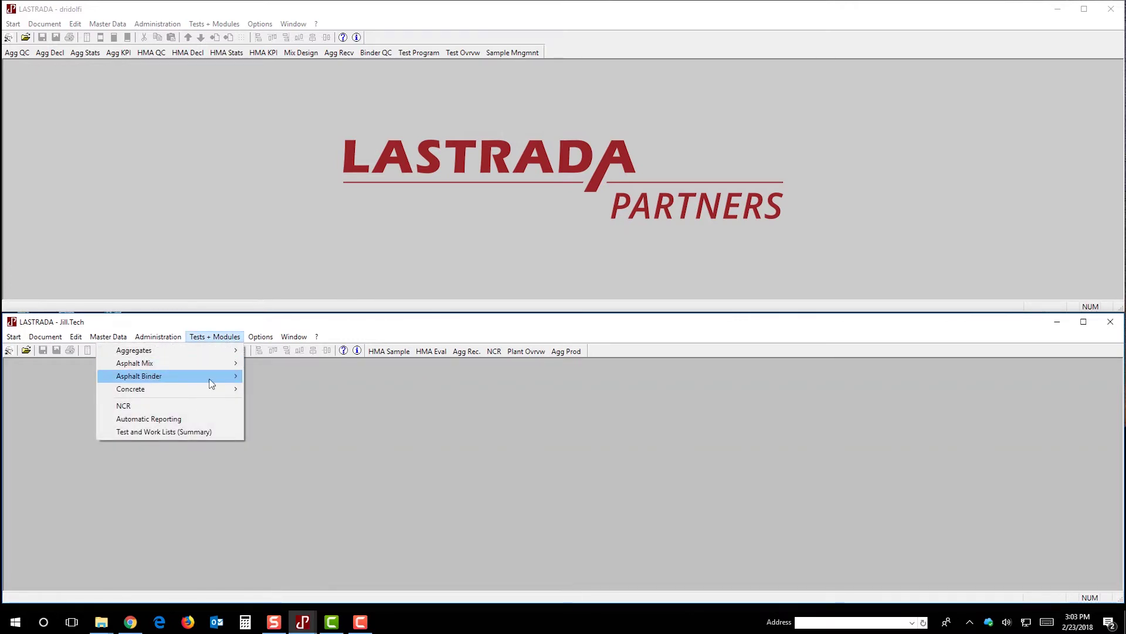
mouse_move(210, 379)
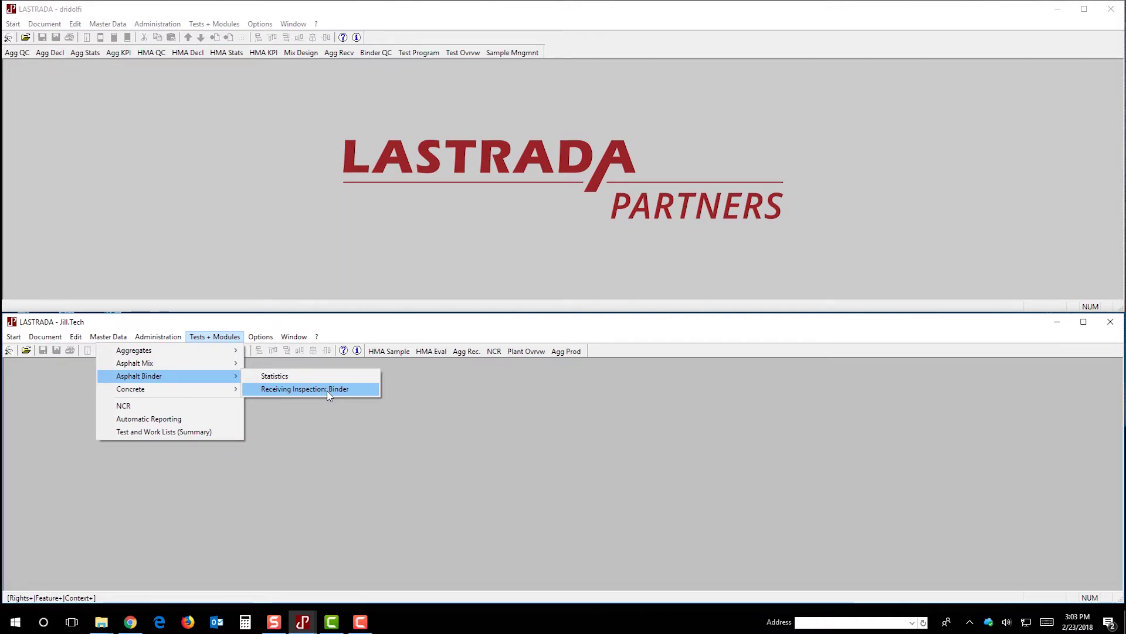
left_click(596, 486)
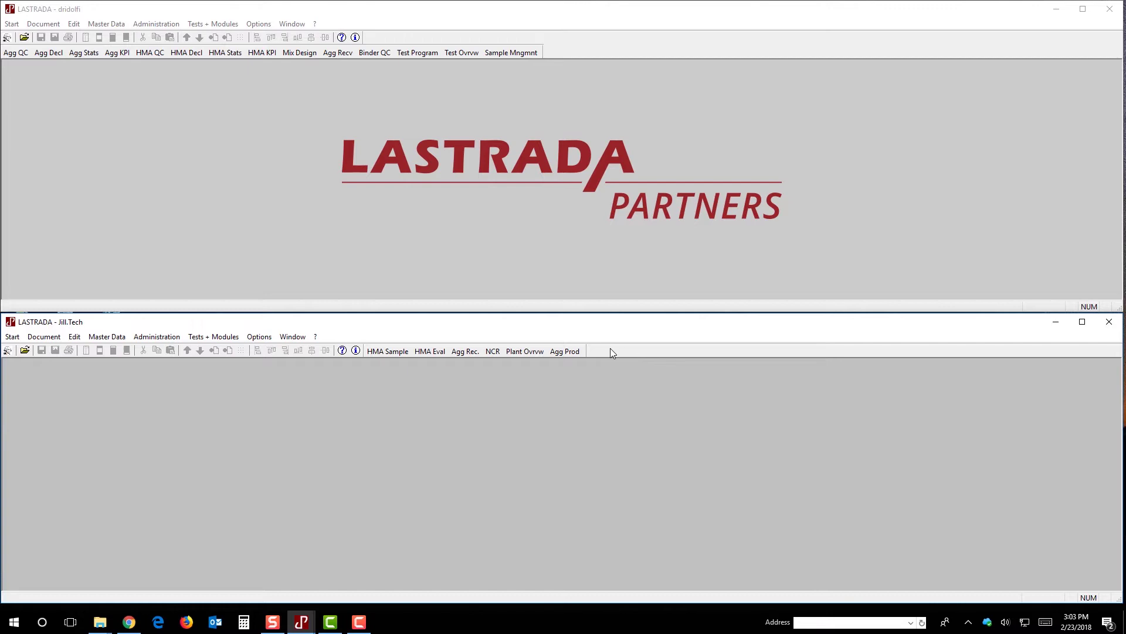
left_click(214, 336)
mouse_move(212, 378)
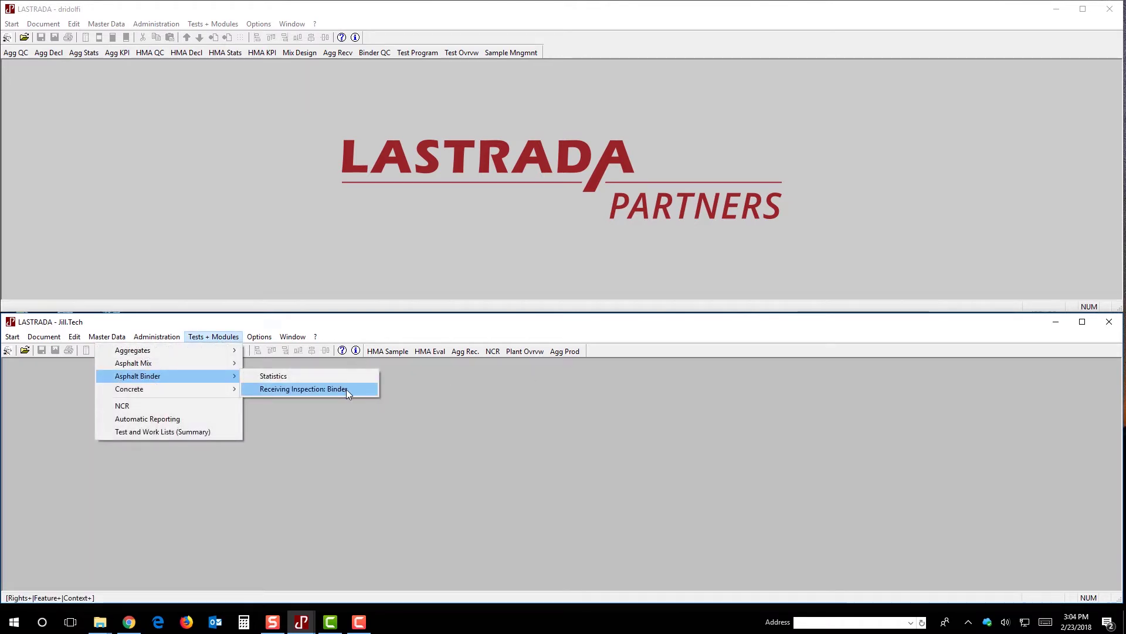
left_click(560, 444)
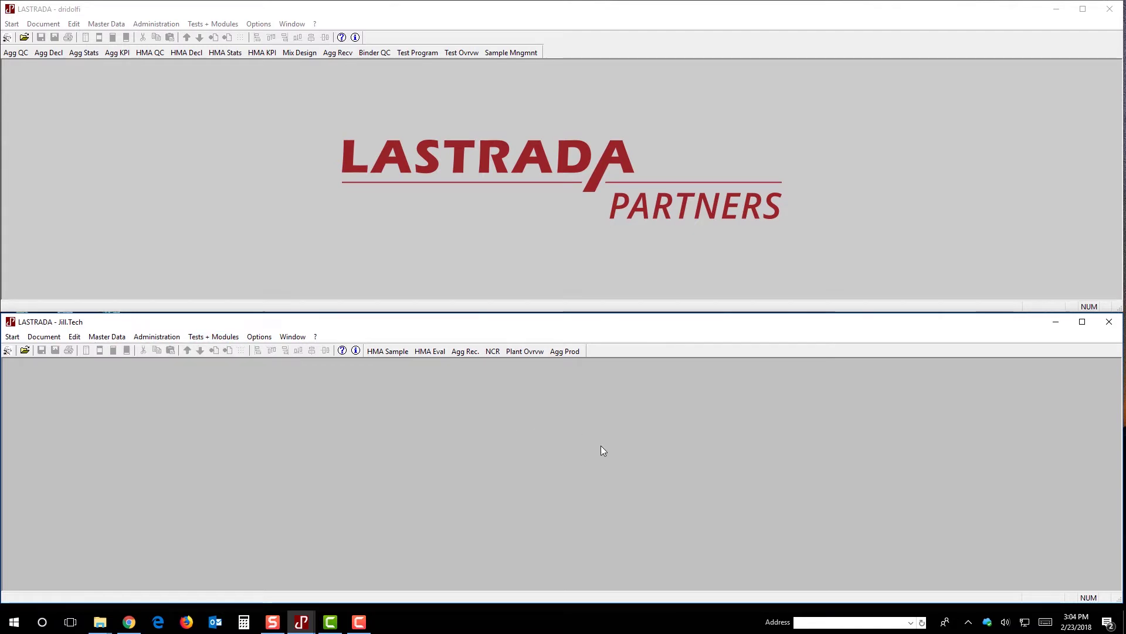
Open General Settings, move the dialog higher, and set Settings for to the technician's User entry
left_click(259, 336)
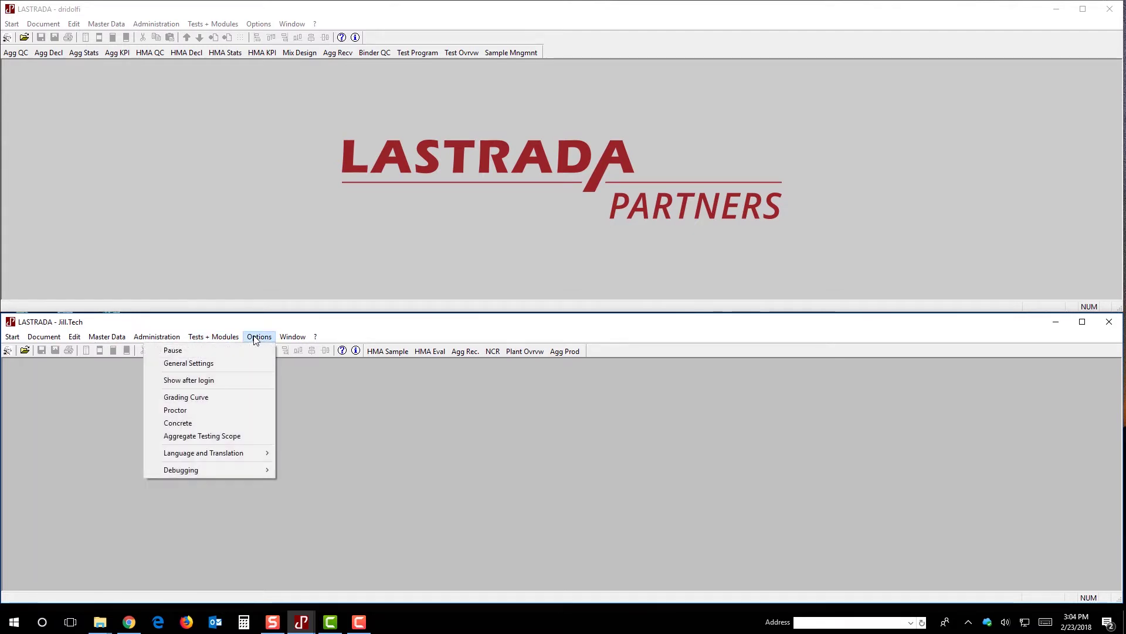
left_click(233, 364)
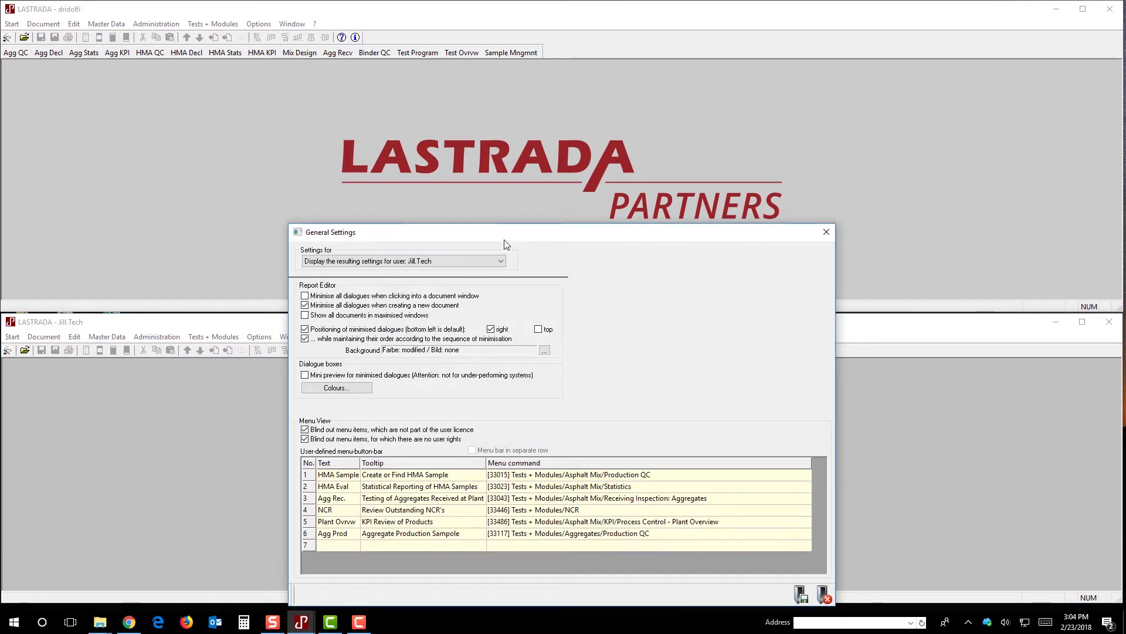
left_click_drag(511, 226, 506, 178)
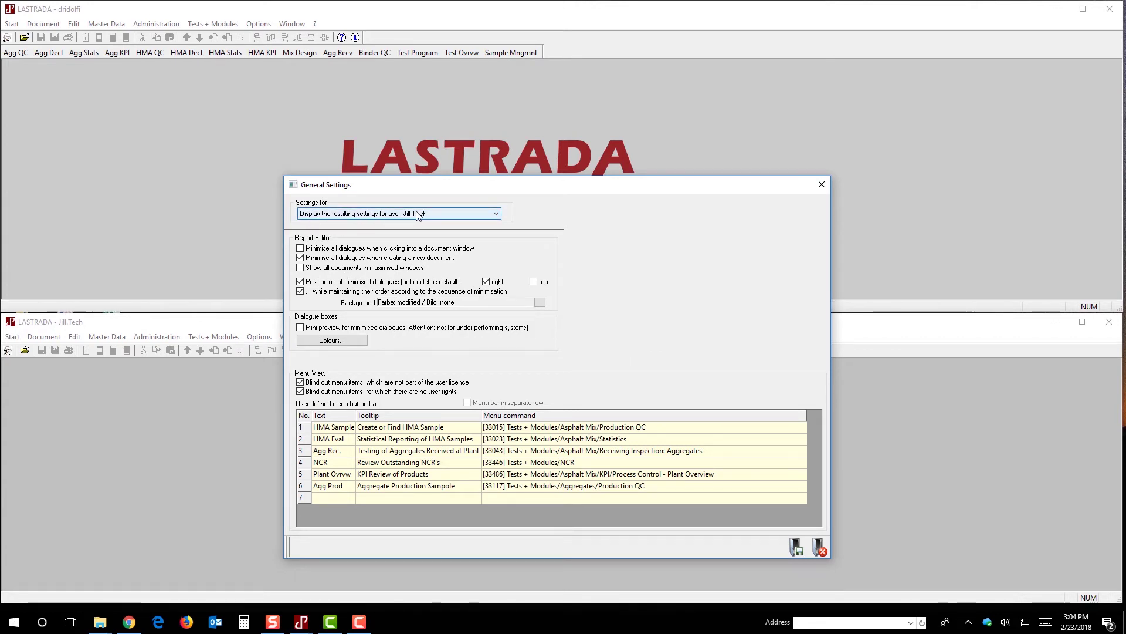
left_click(494, 215)
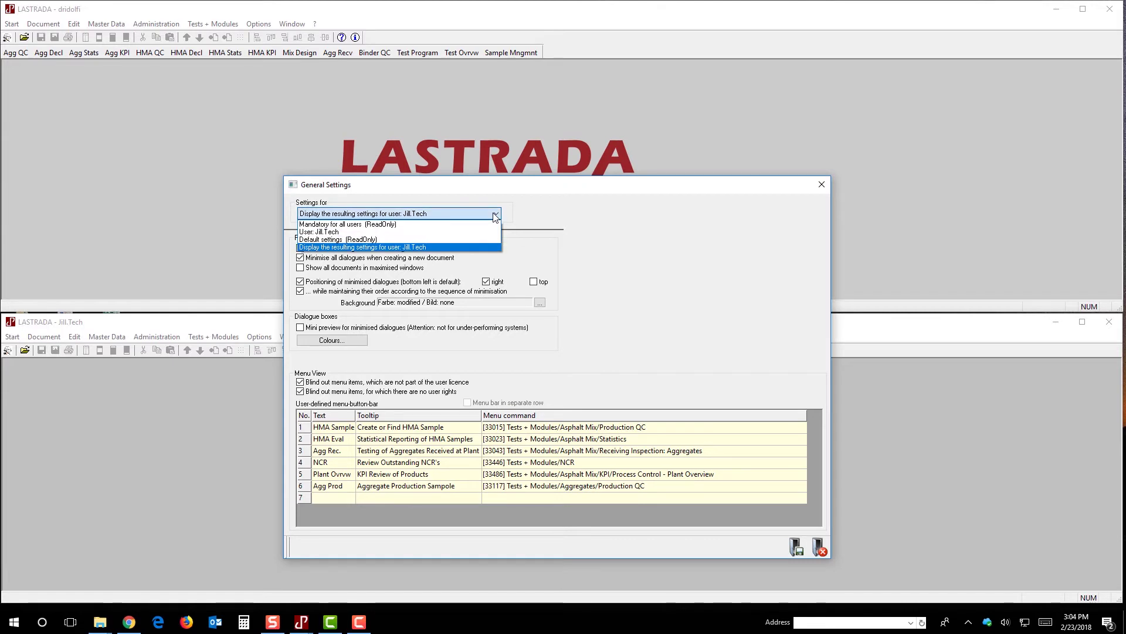
left_click(490, 234)
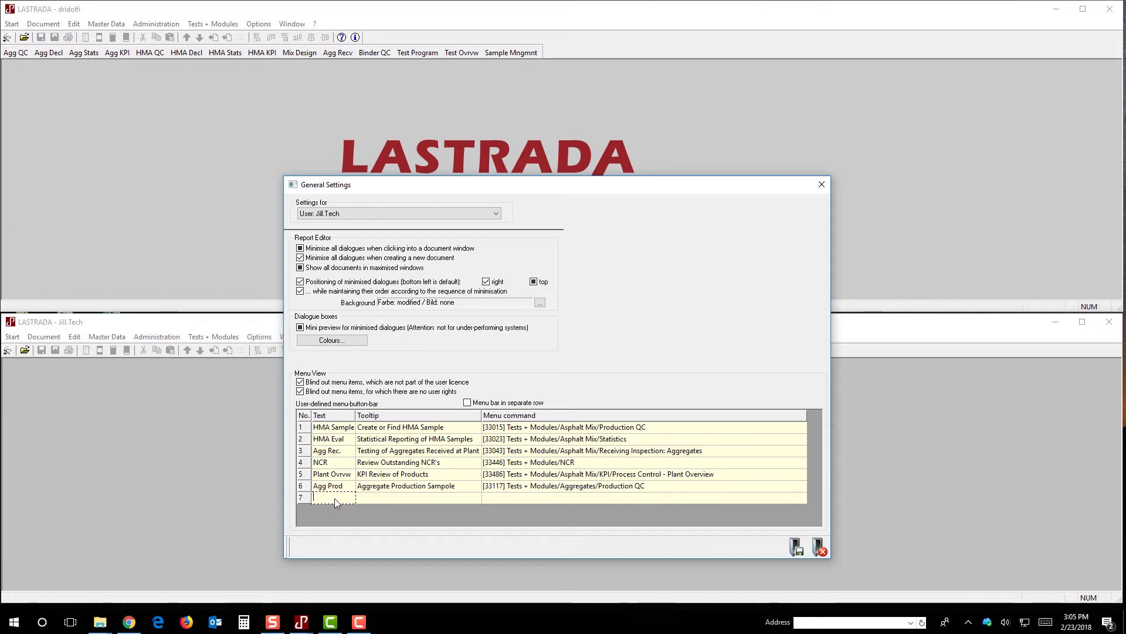
Fill row 7 with Binder, tooltip Binder Sample, and command Asphalt Binder/Receiving Inspection: Binder
type("B")
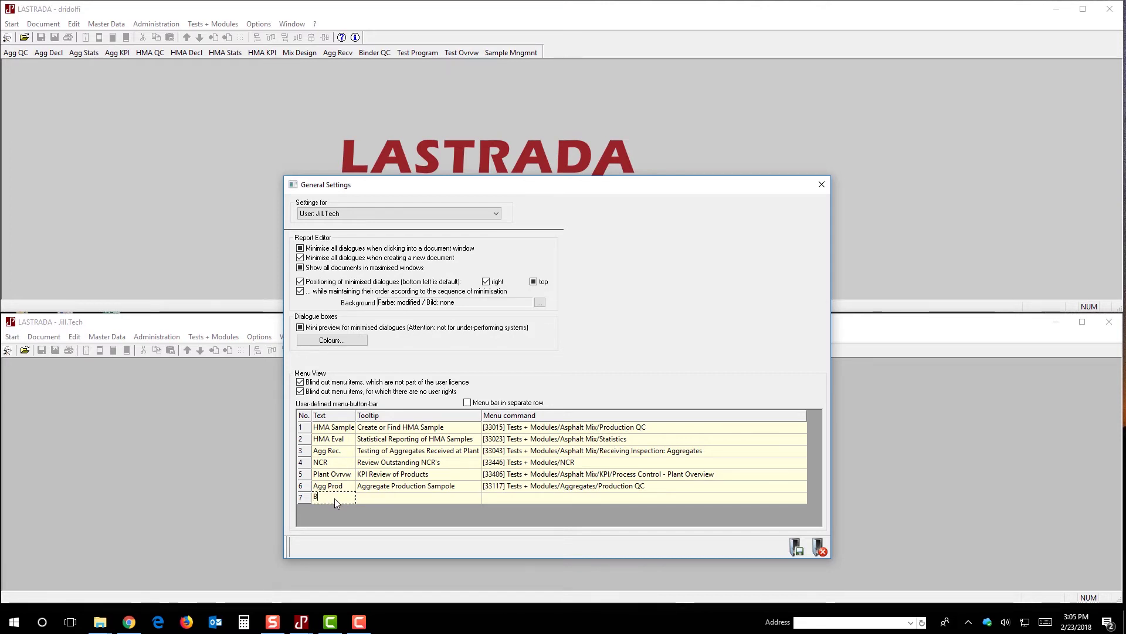
type("inder")
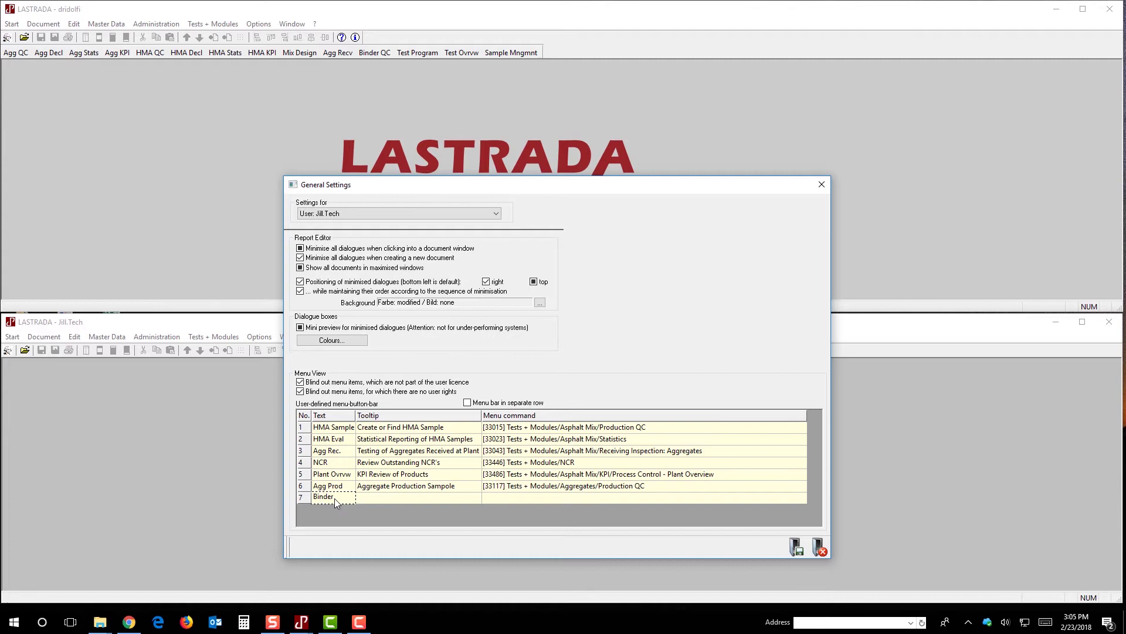
key("Tab")
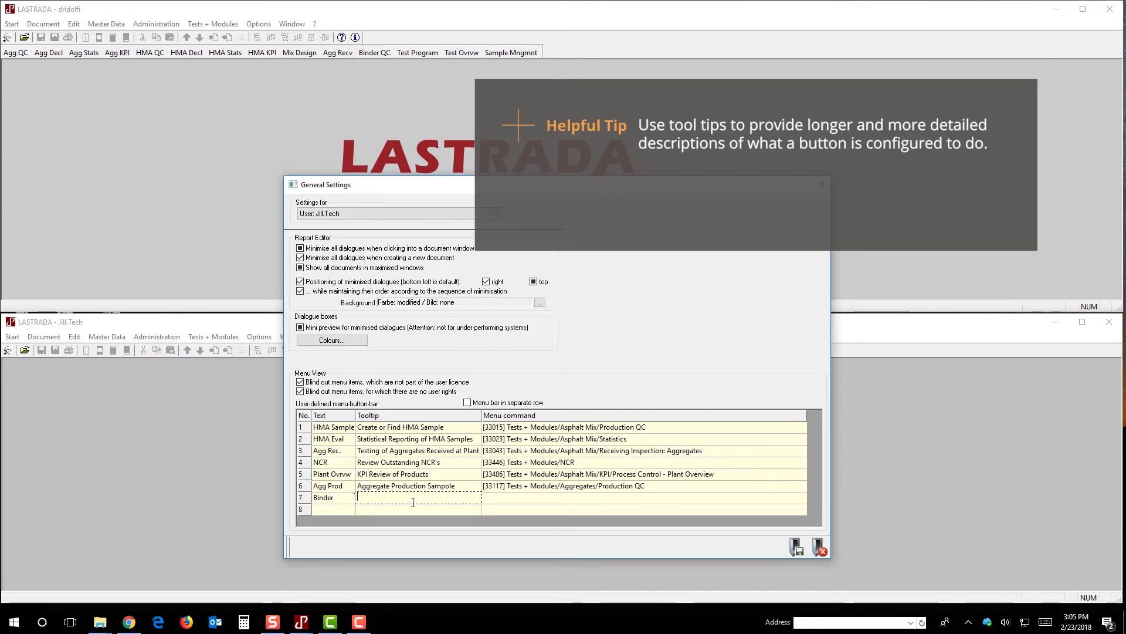
type("inder ")
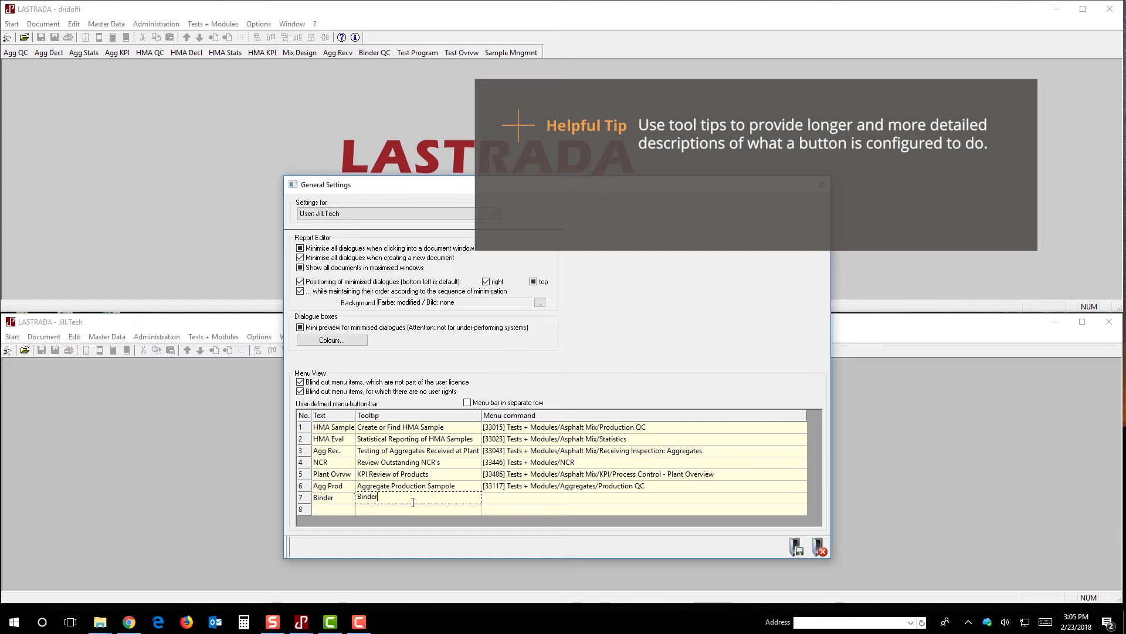
type("Sample")
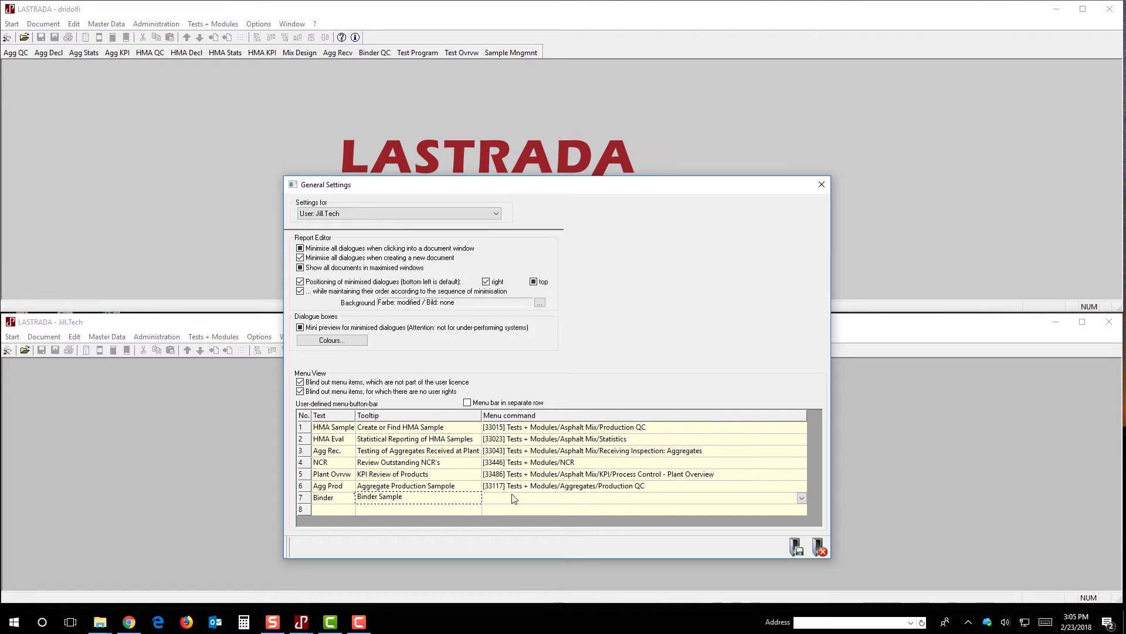
left_click(802, 498)
left_click(801, 500)
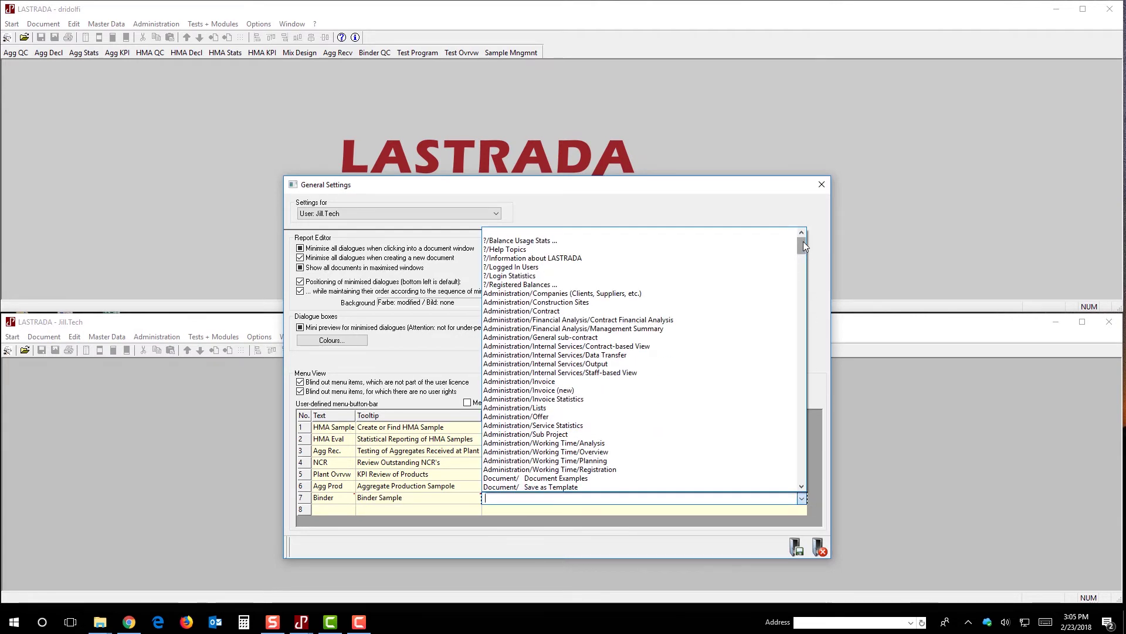
left_click_drag(804, 242, 796, 472)
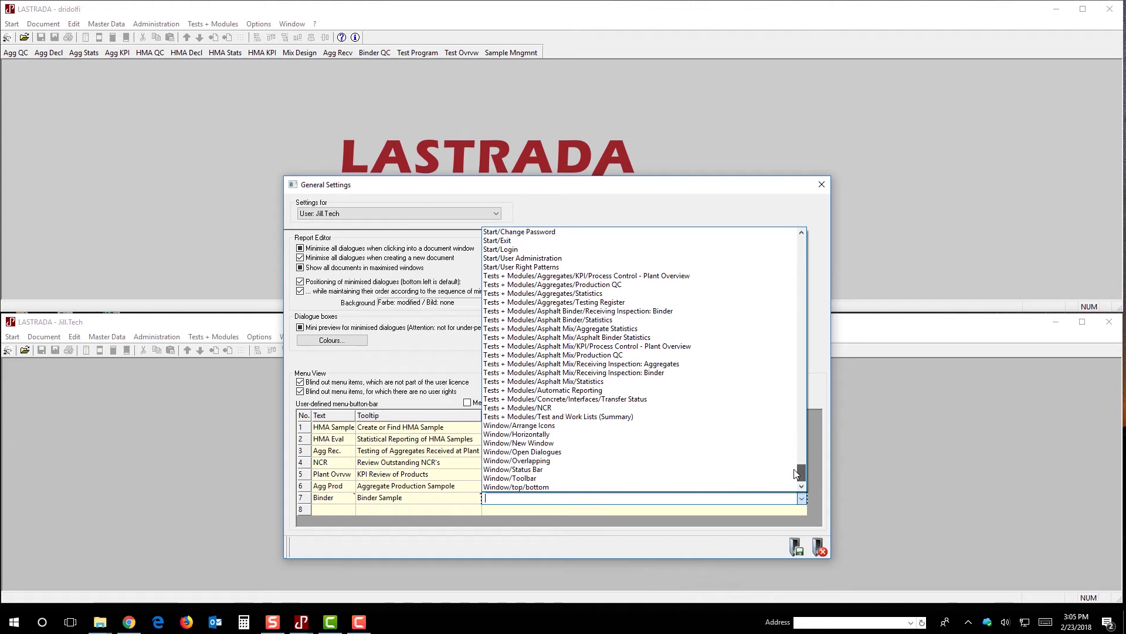
left_click(548, 311)
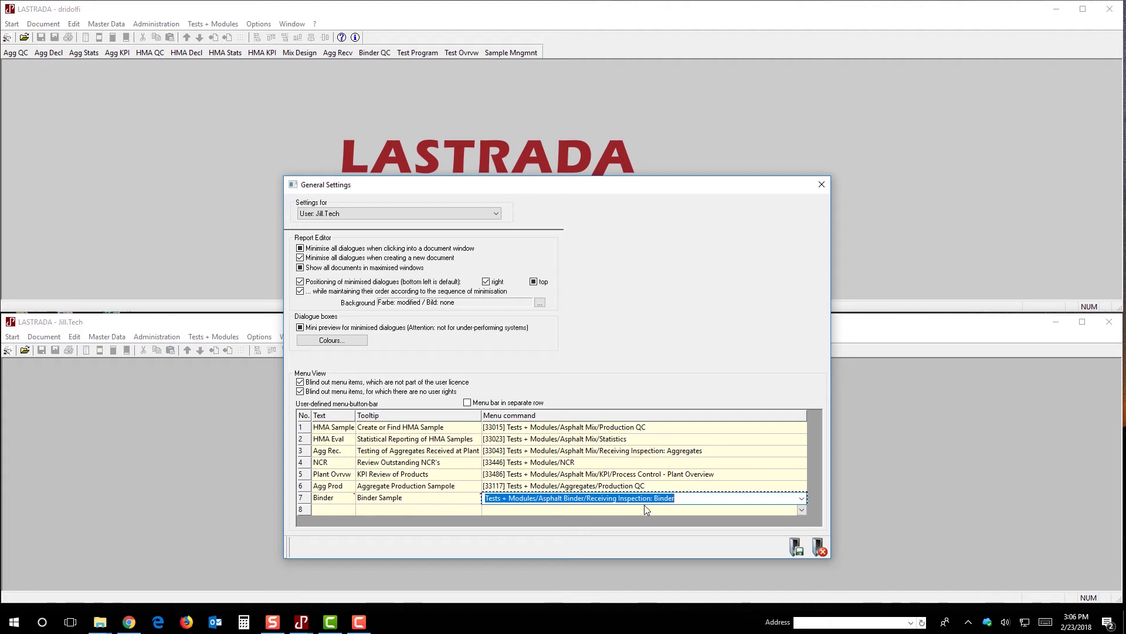
Save and exit the custom button settings, acknowledge the restart notice, and close LASTRADA
left_click(796, 547)
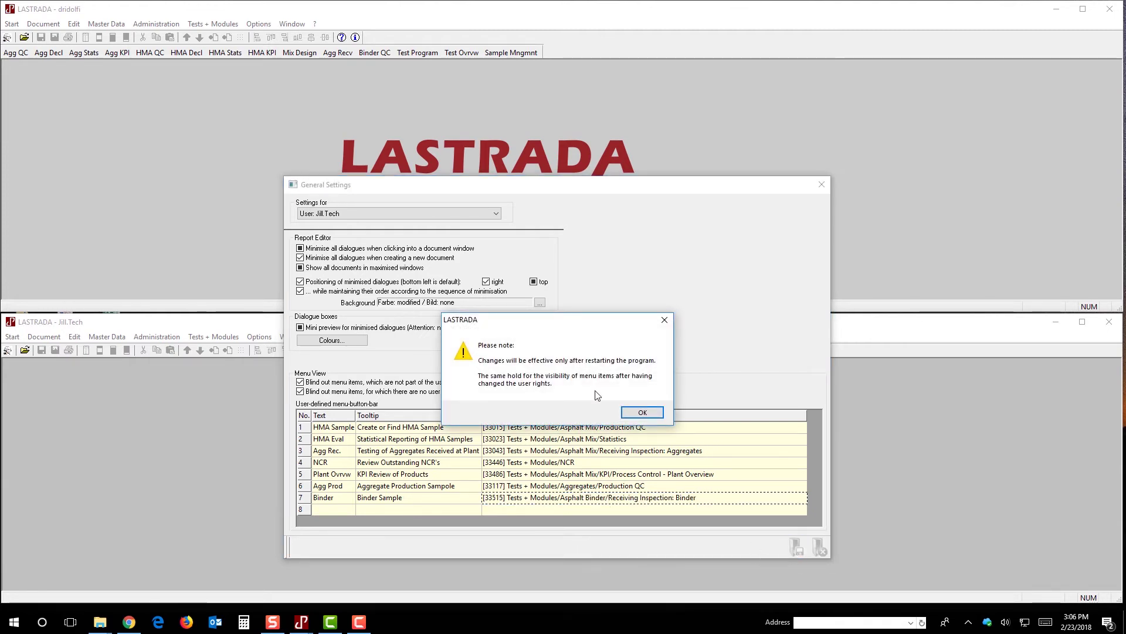
left_click(657, 412)
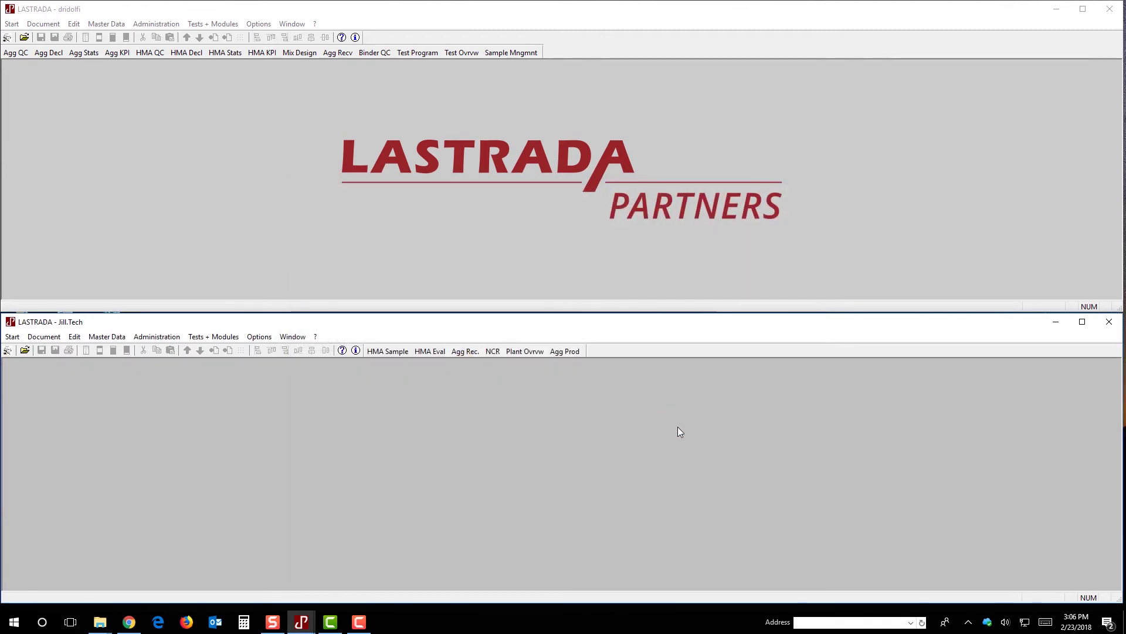
left_click(1110, 324)
Relaunch LASTRADA as the technician and test Binder, which opens Bitumen Receiving Inspection, then close it
double_click(35, 558)
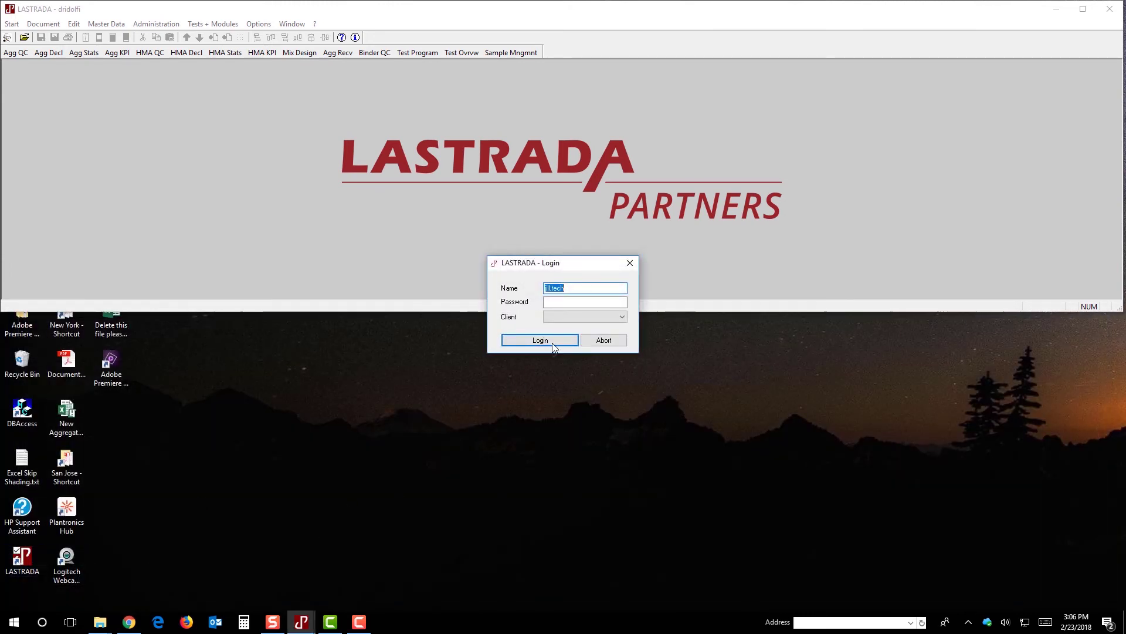
left_click(552, 343)
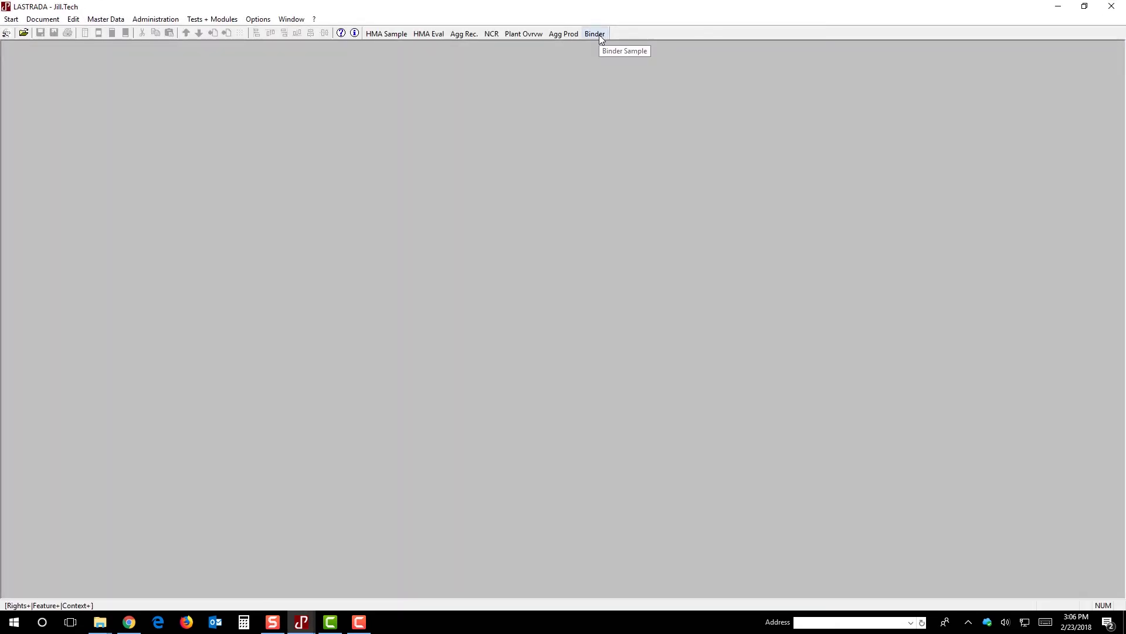
left_click(600, 34)
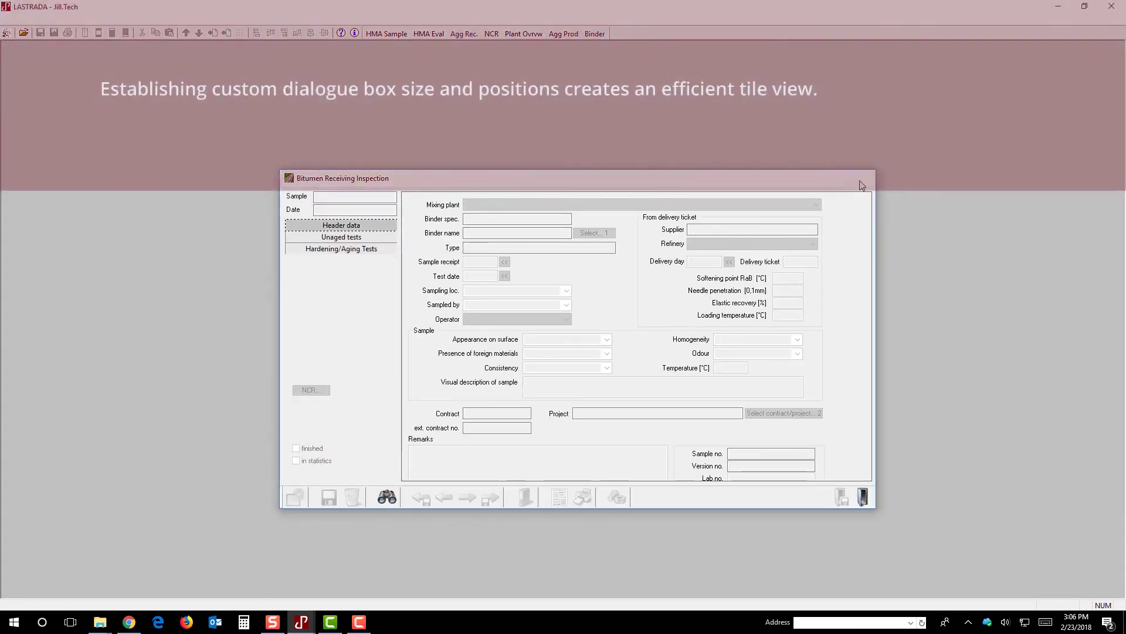
left_click(863, 177)
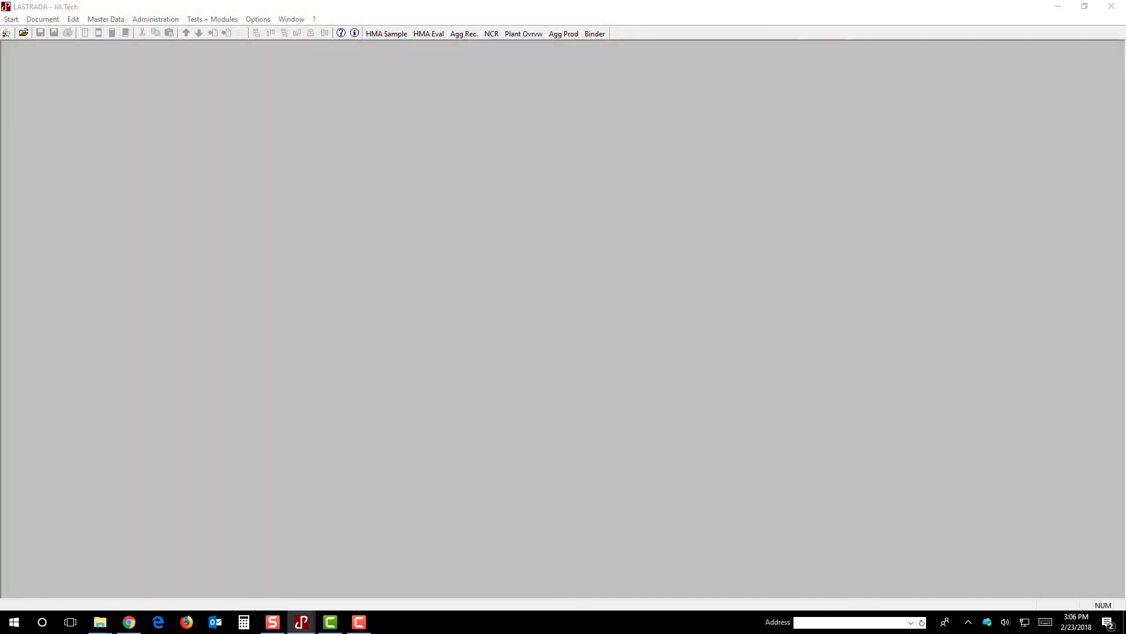
Open Asphalt Mix Sample via HMA Sample and Incoming aggregates via Agg Rec., switching between them
left_click(386, 33)
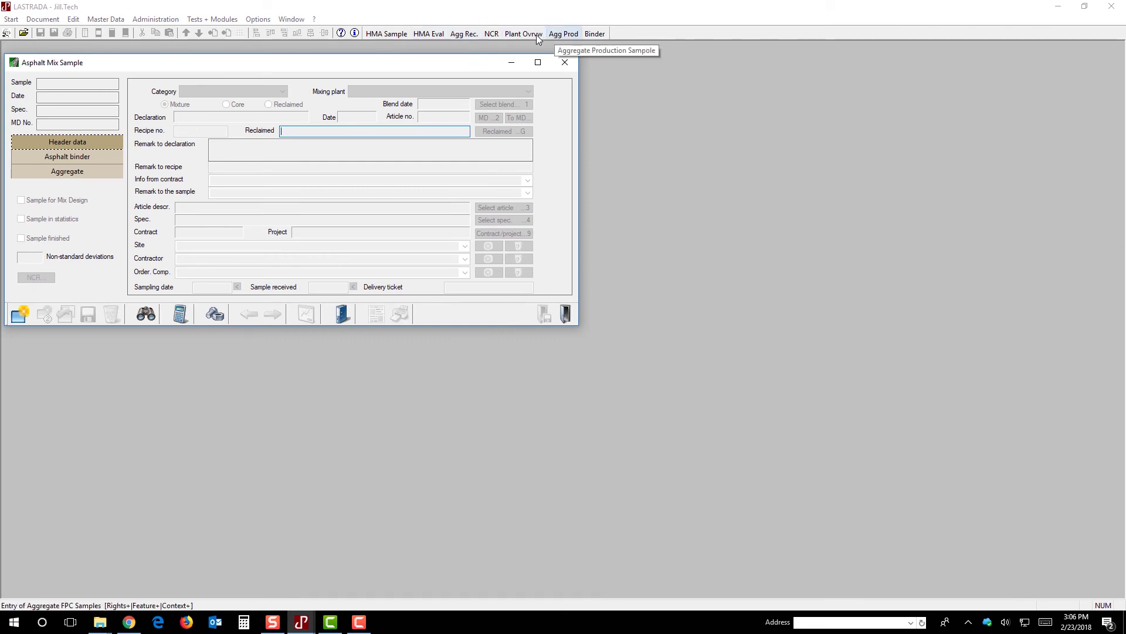
left_click(463, 34)
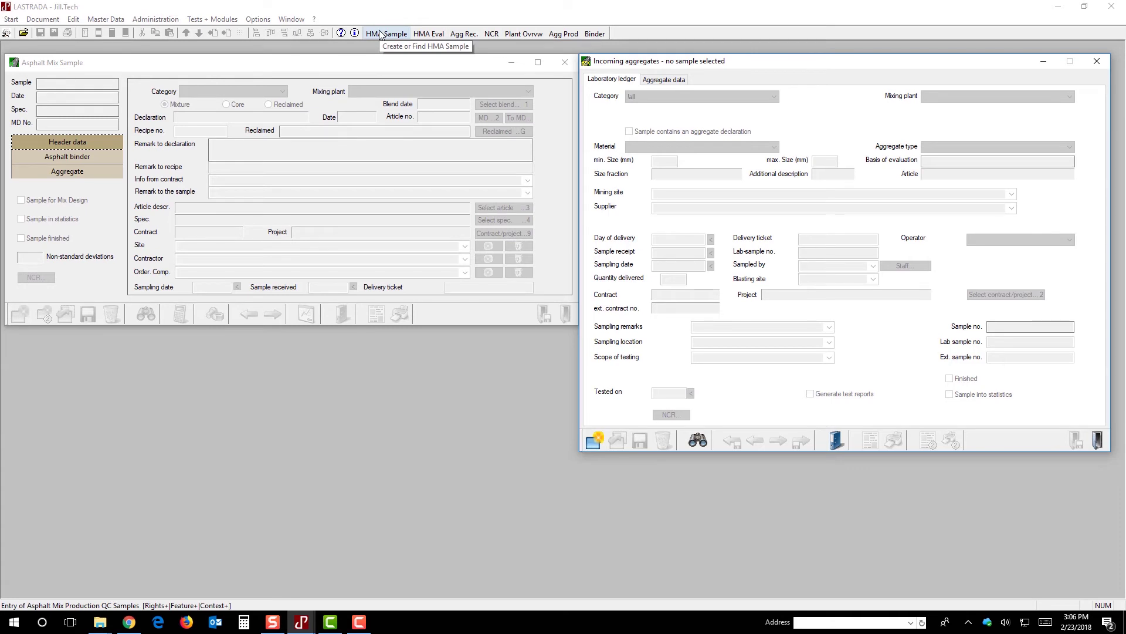
left_click(459, 152)
left_click(465, 36)
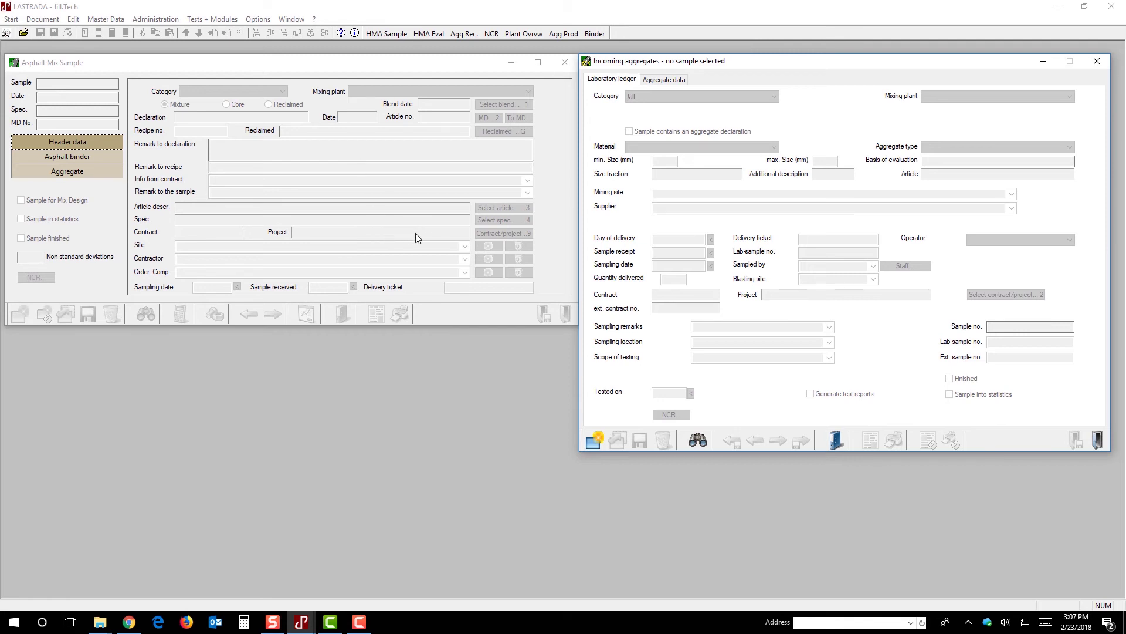
Open Bitumen Receiving Inspection via Binder, move it beneath Asphalt Mix Sample, and narrow it to fit
left_click(595, 34)
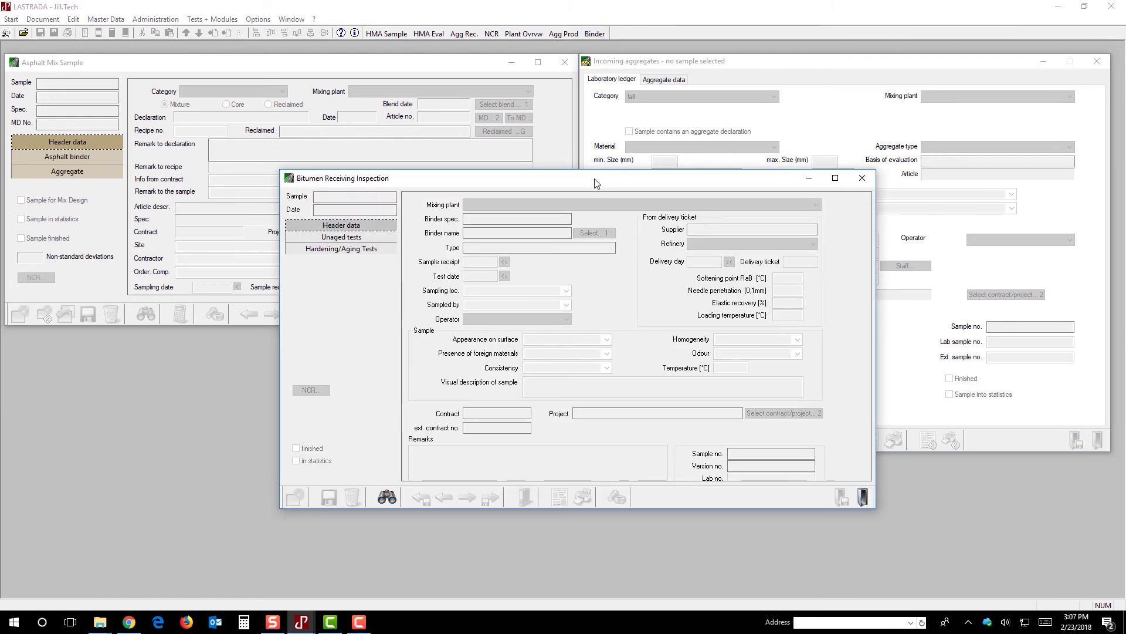
left_click_drag(596, 184, 328, 330)
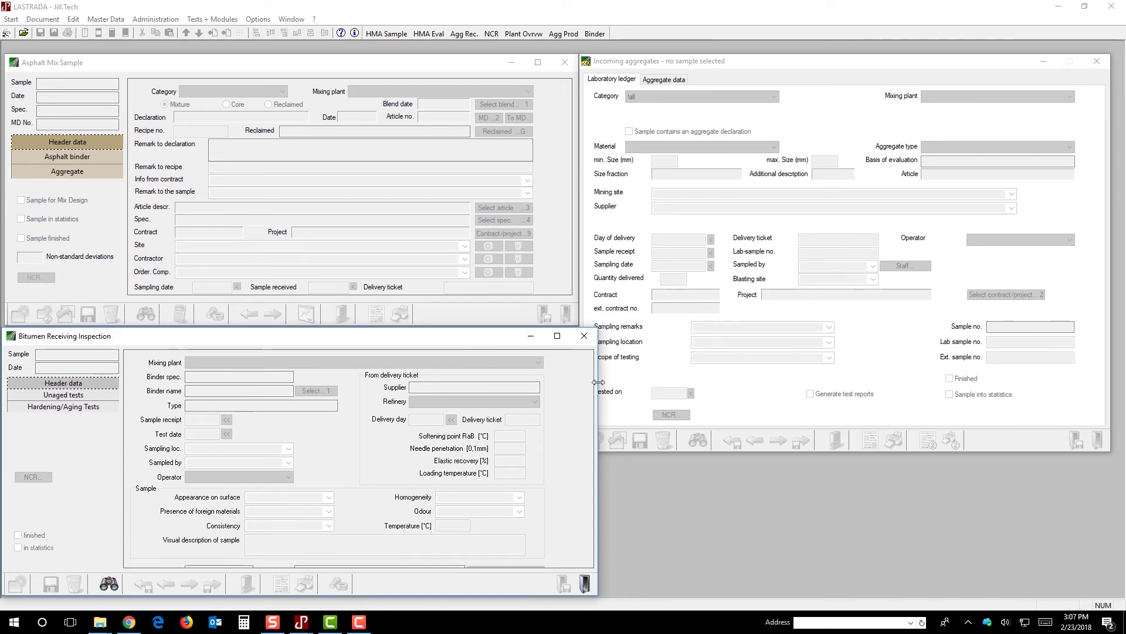
left_click_drag(597, 381, 580, 381)
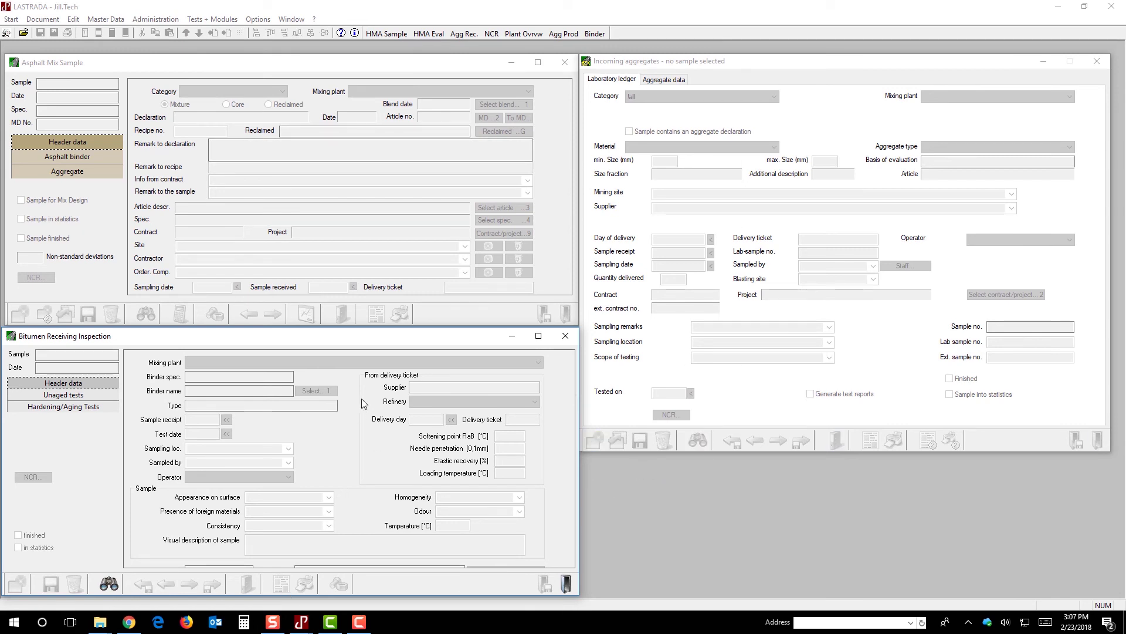
Save the bitumen dialog's position and size through its title-bar Dialogue Settings, then bring Incoming aggregates forward
right_click(371, 340)
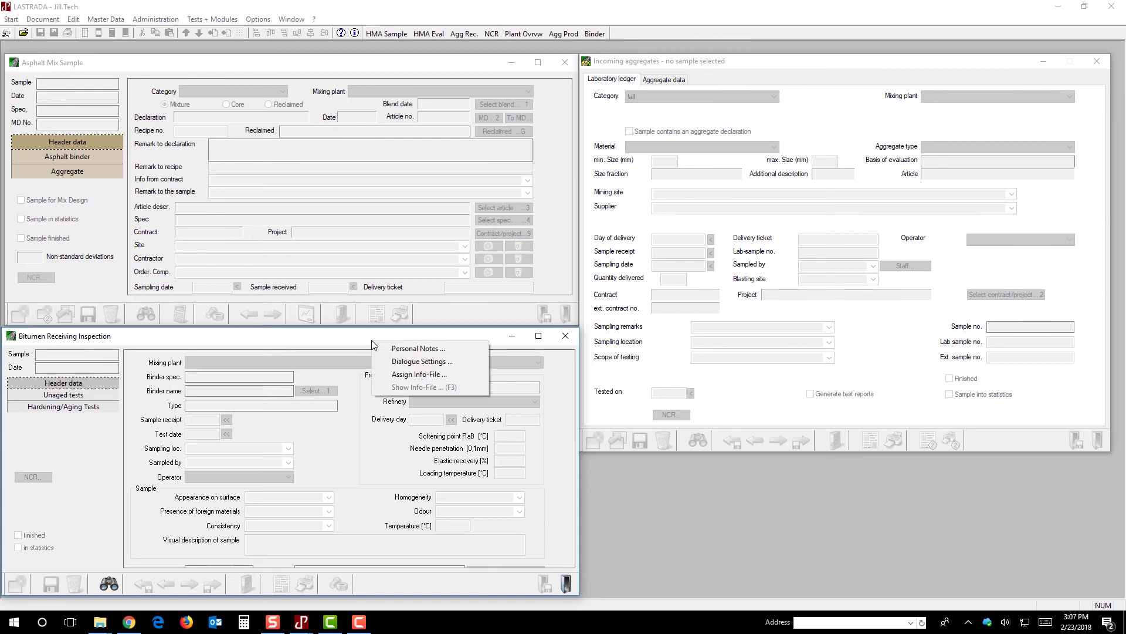
left_click(408, 361)
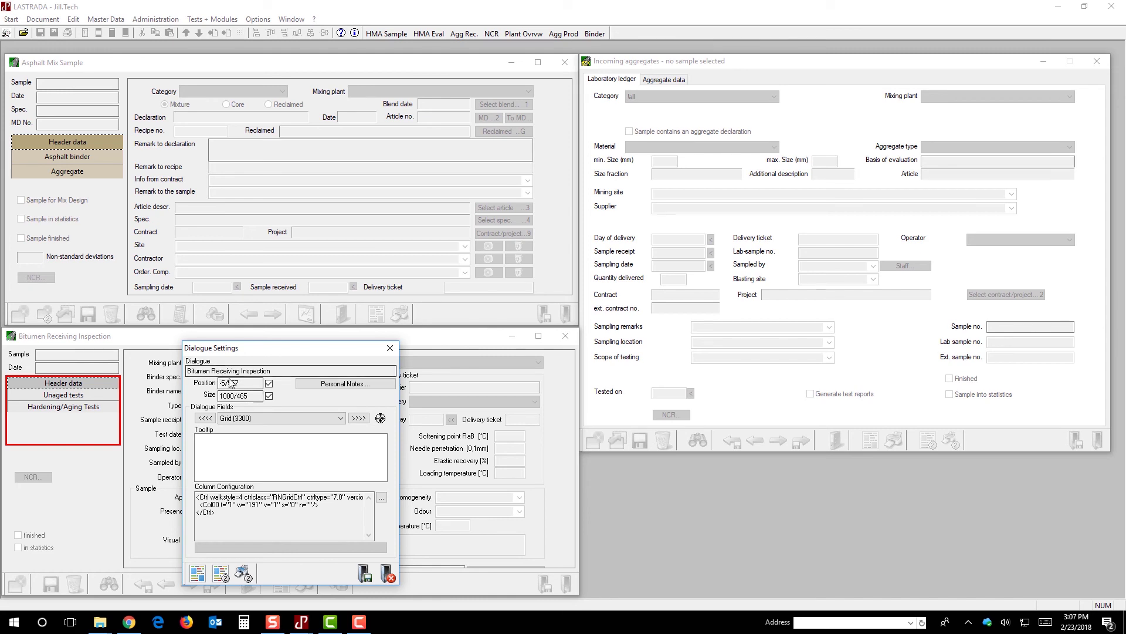
left_click(363, 573)
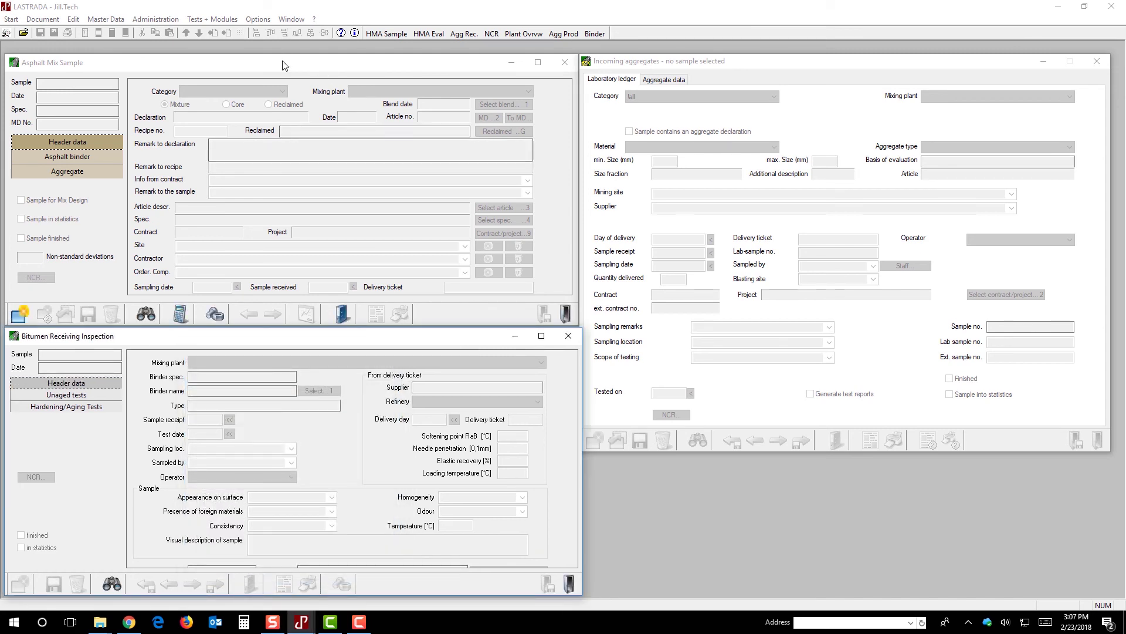
left_click(765, 370)
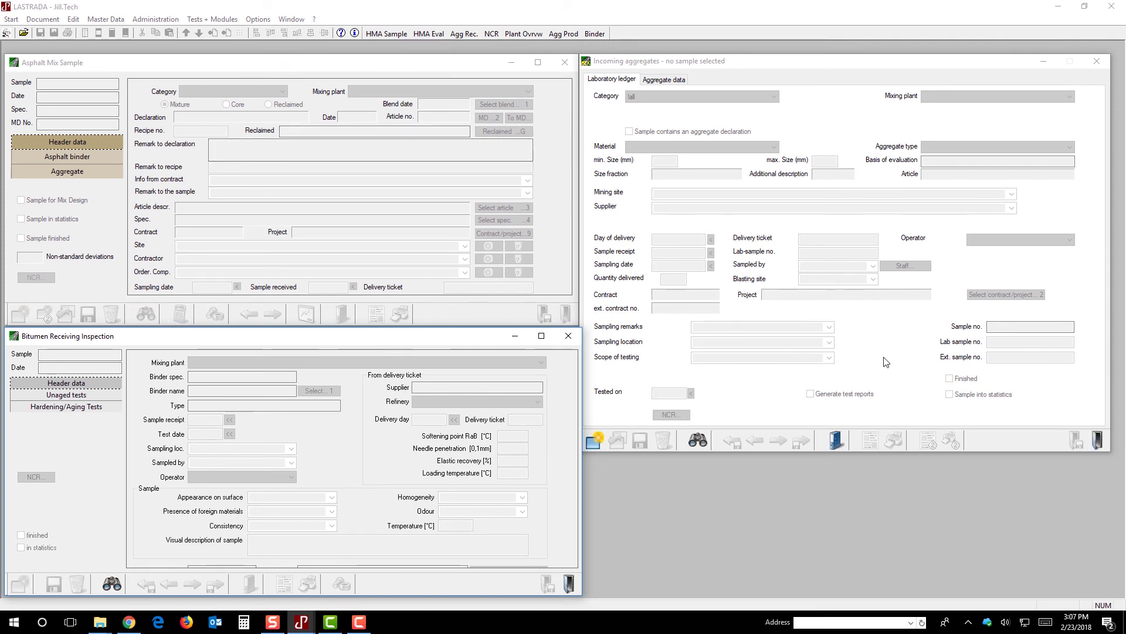
left_click(736, 589)
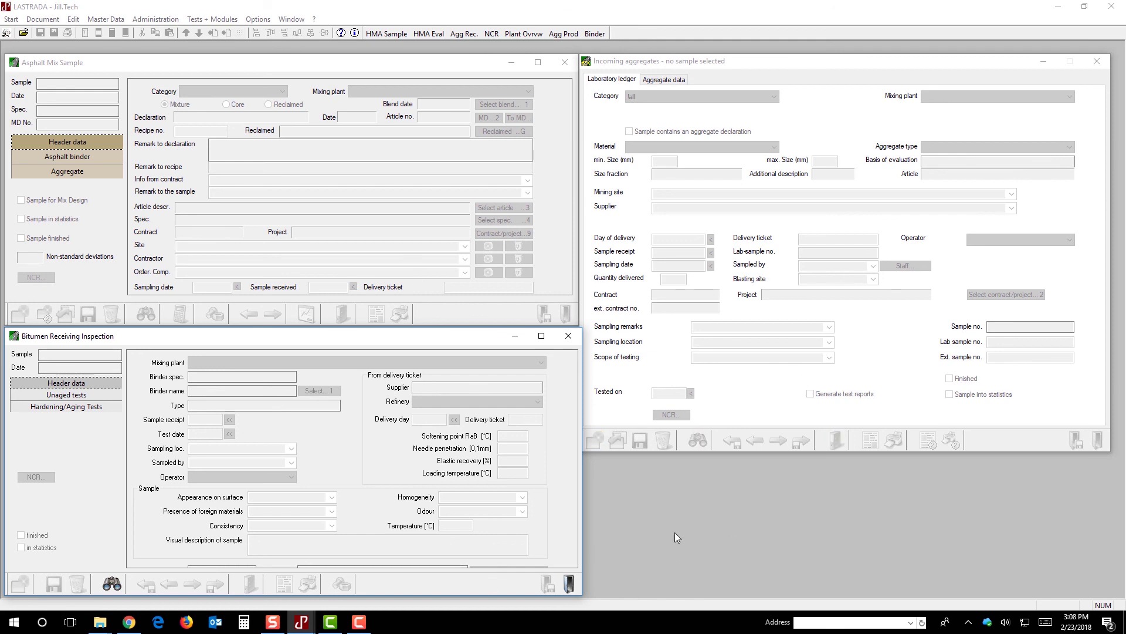
left_click(567, 336)
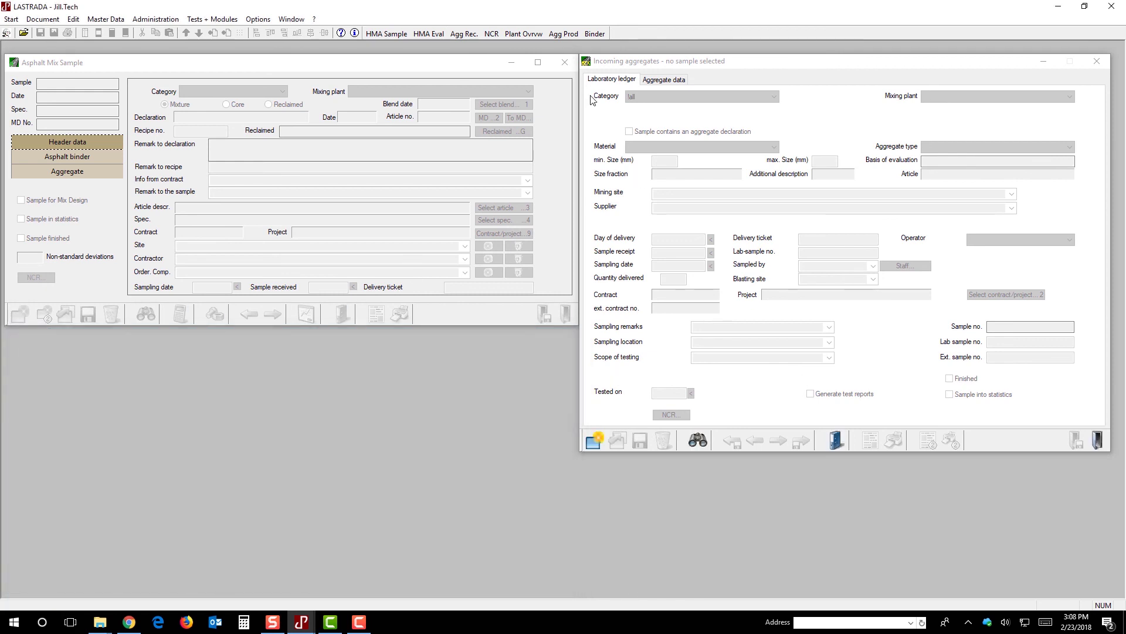
left_click(566, 63)
left_click(1097, 61)
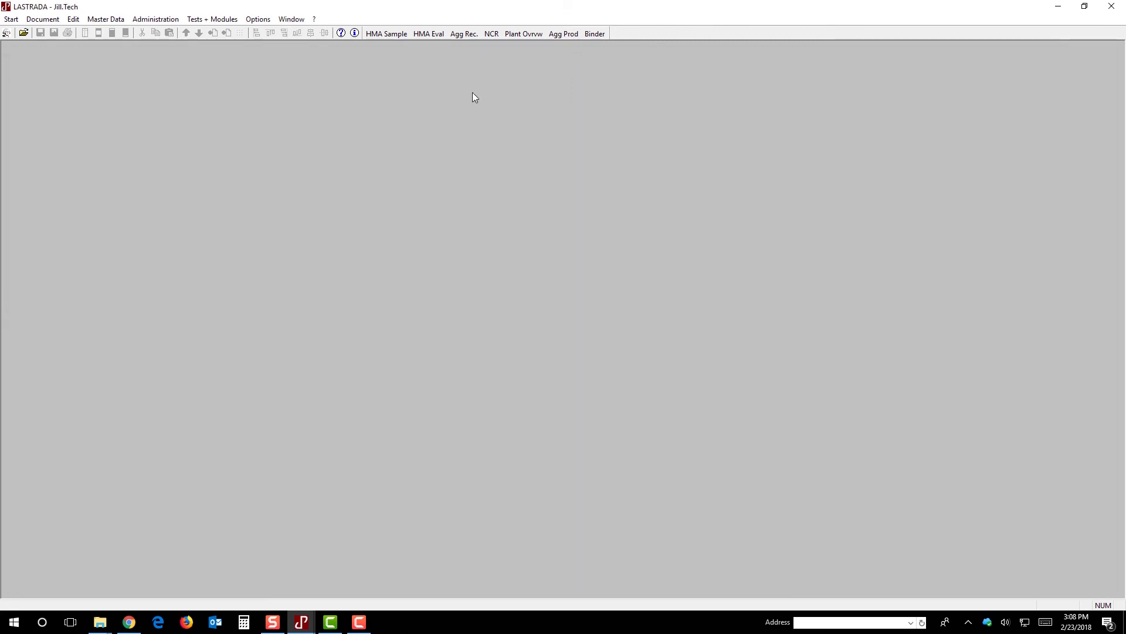
left_click(385, 34)
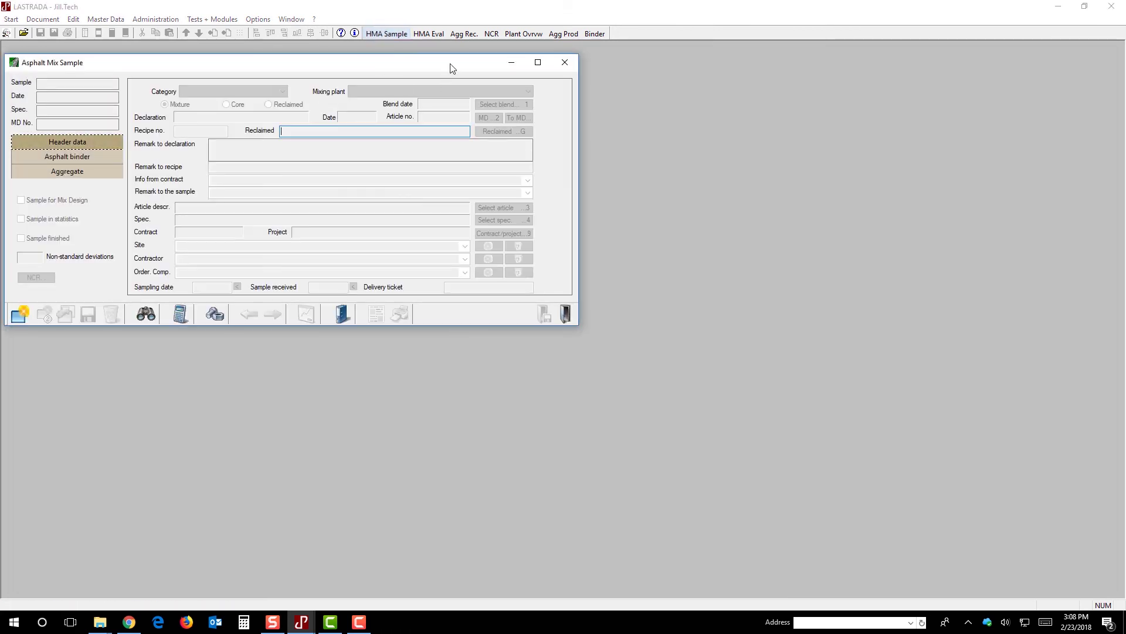
left_click(464, 34)
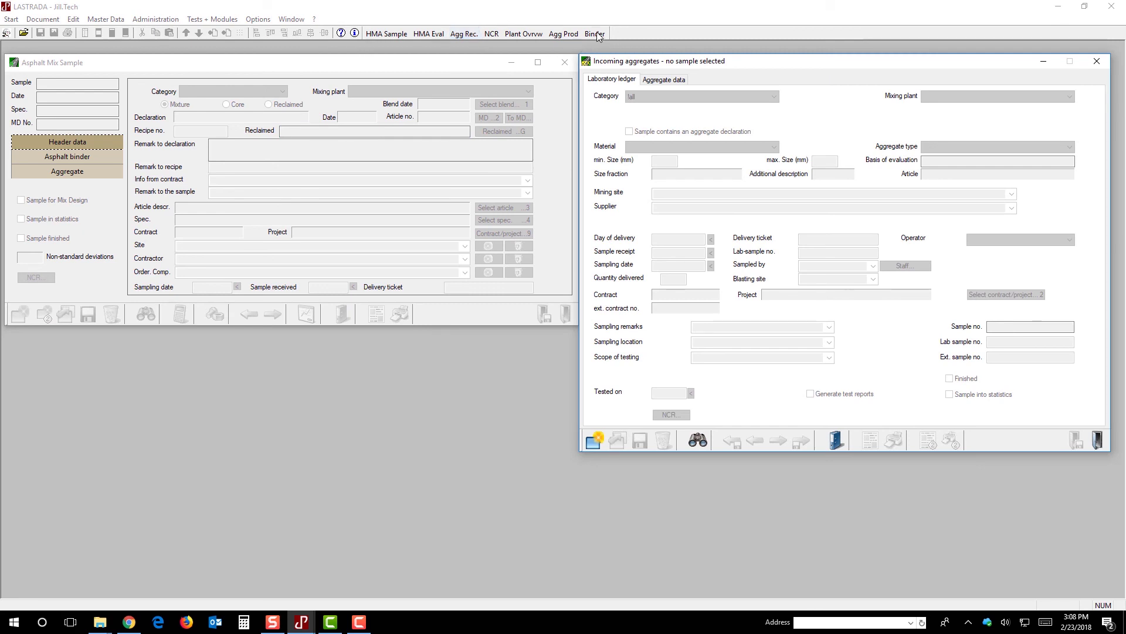
left_click(596, 34)
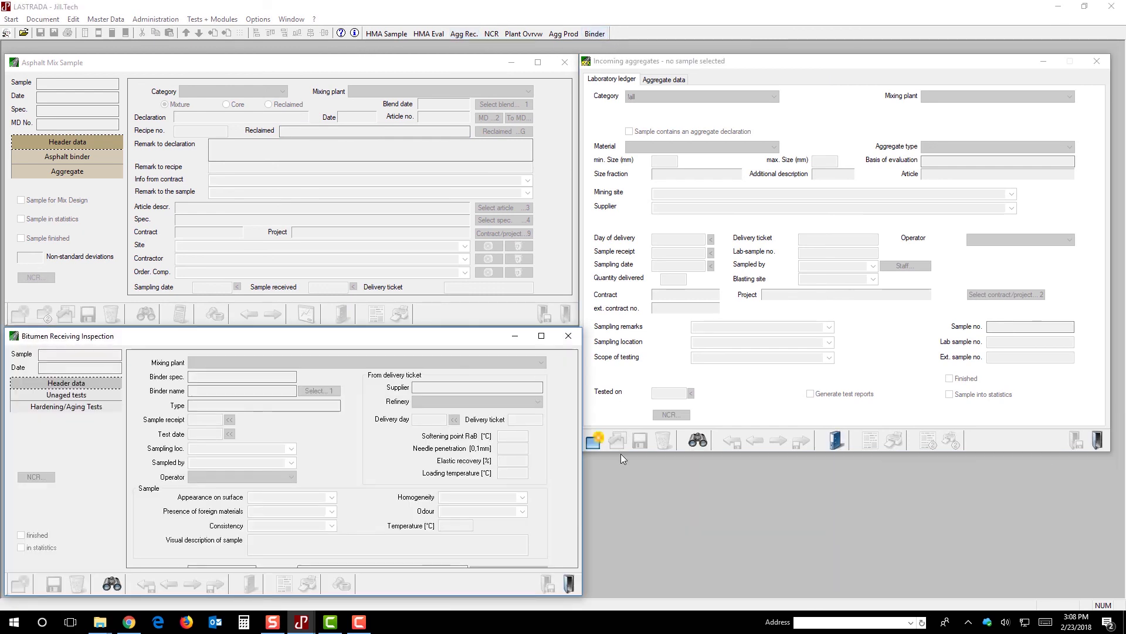